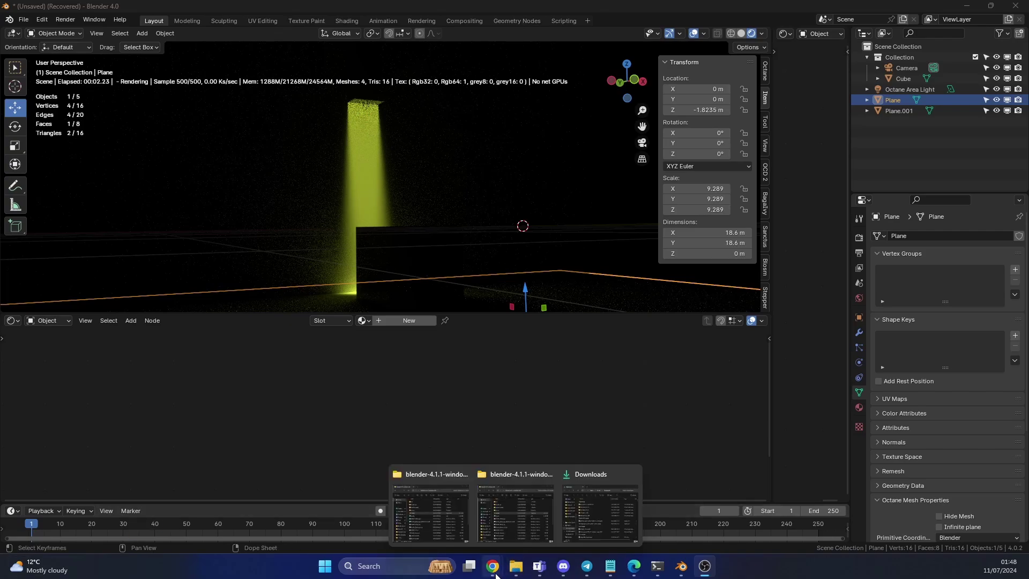
Step: Switch to Chrome and scroll the IES Library BEGA profiles, including the 10082 lm 140 W fixture
mouse_move(492, 566)
click(560, 507)
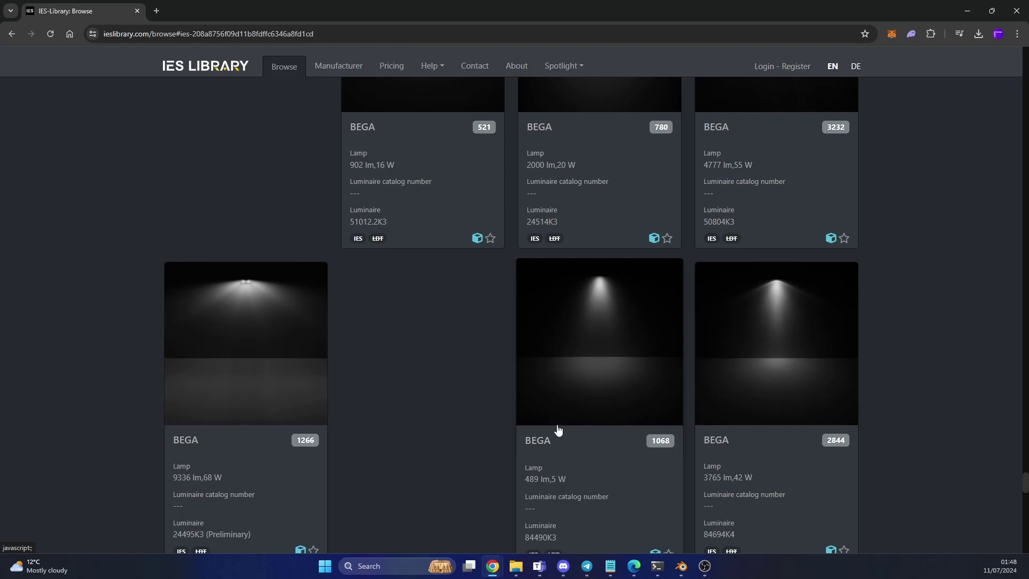
scroll(432, 384, down, 9)
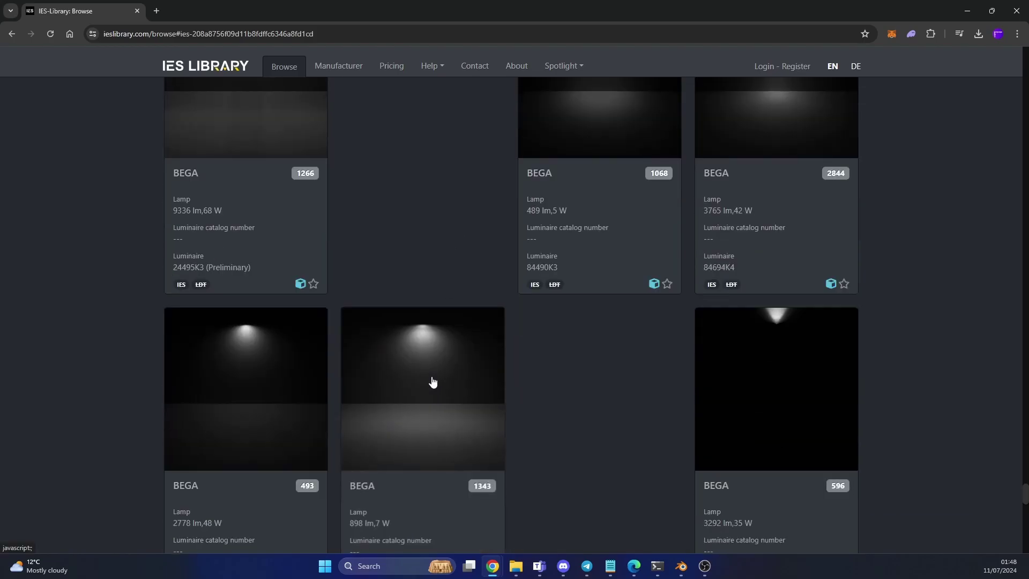
scroll(435, 382, down, 10)
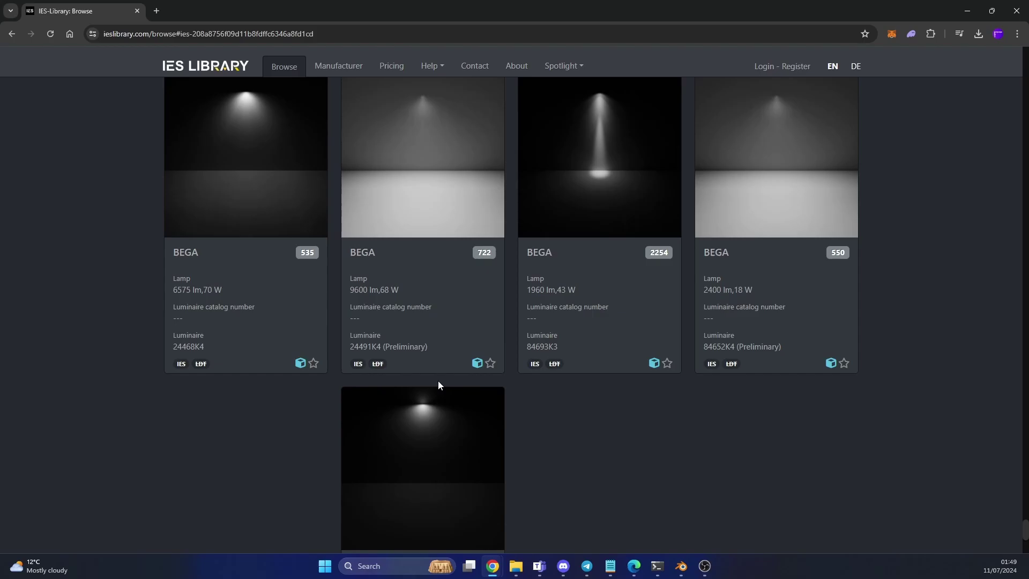
scroll(438, 381, down, 5)
scroll(660, 387, up, 8)
scroll(671, 354, down, 6)
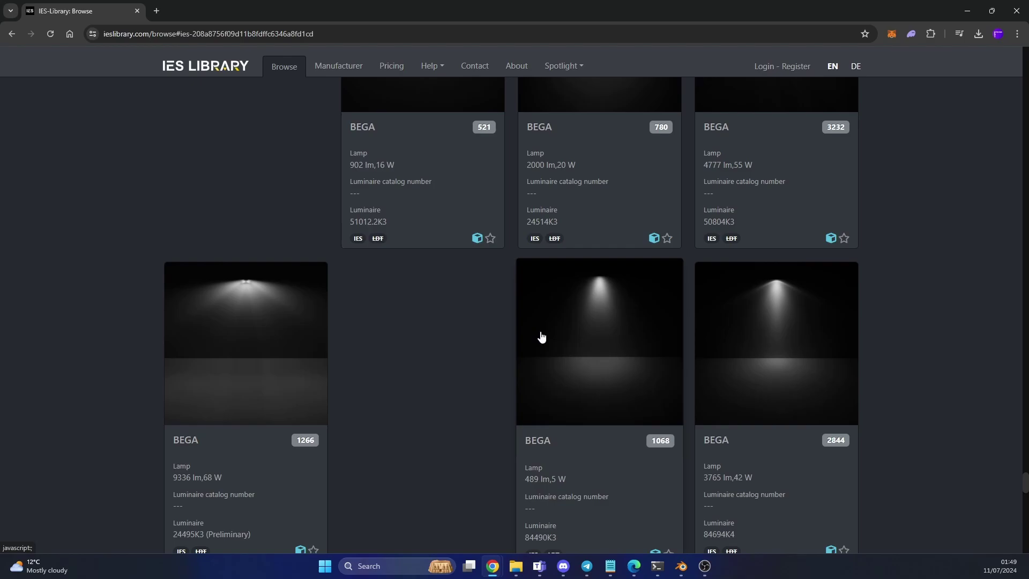
scroll(541, 337, up, 5)
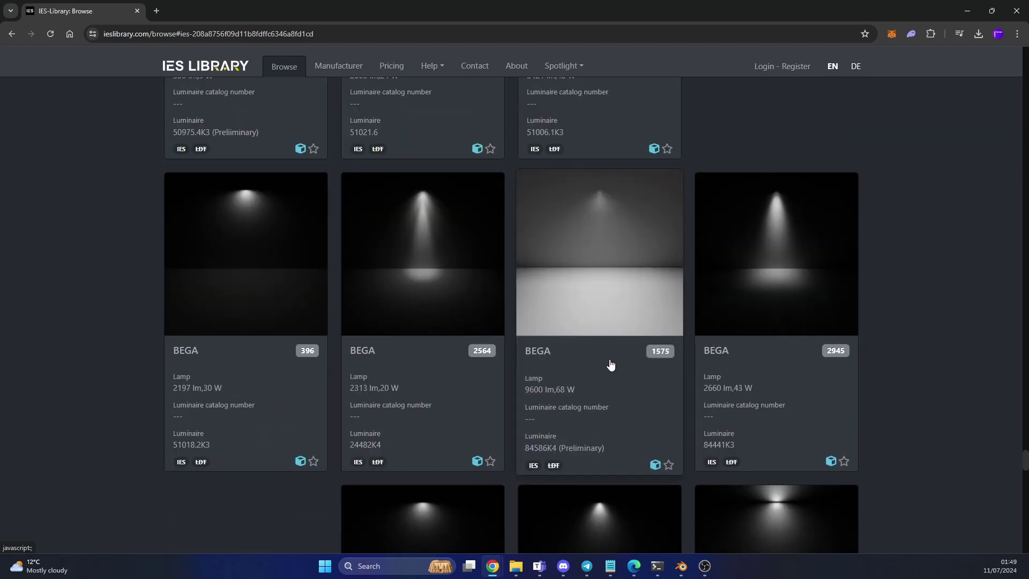
scroll(616, 366, up, 3)
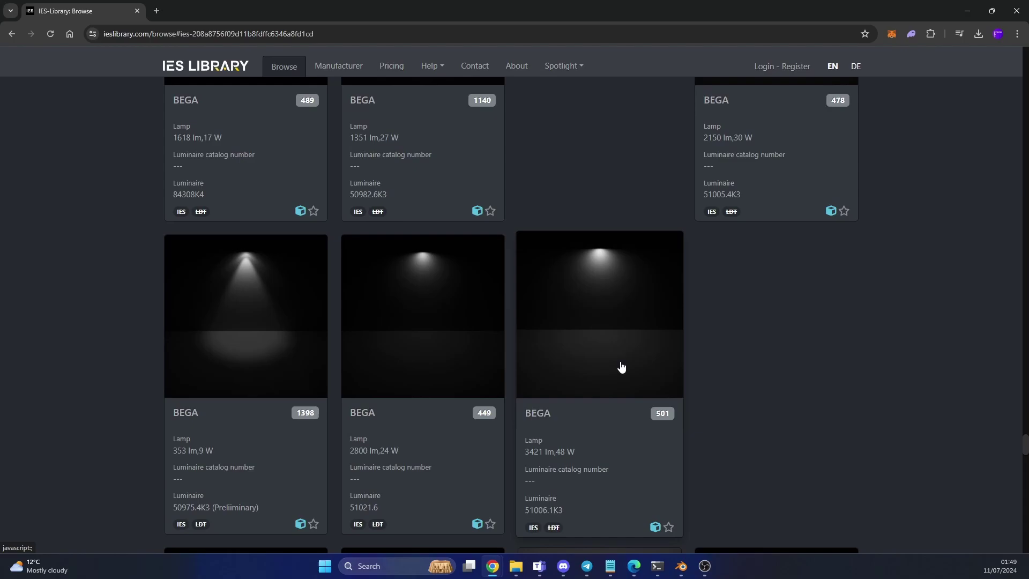
scroll(634, 362, up, 4)
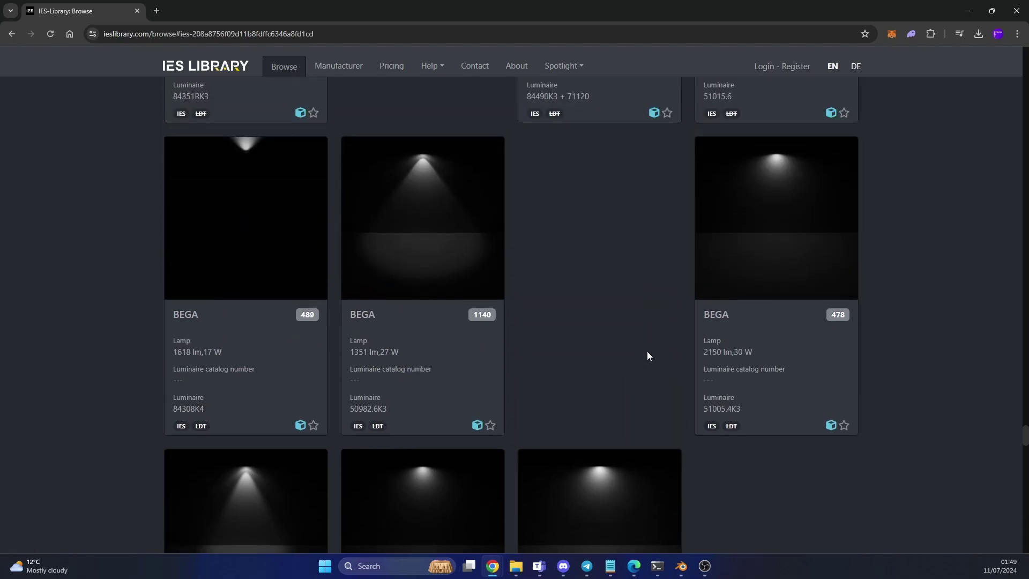
scroll(648, 352, up, 4)
scroll(651, 351, up, 5)
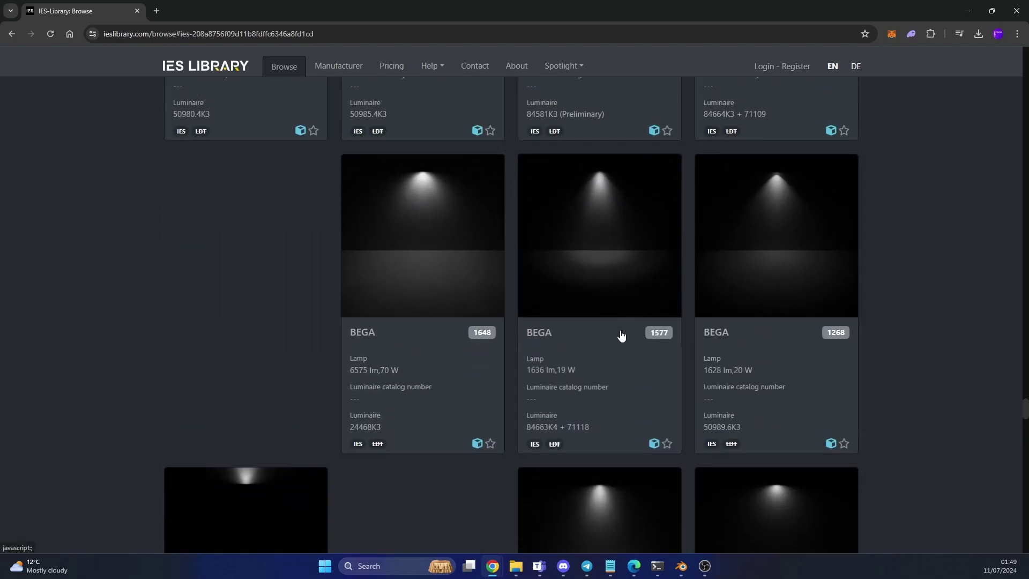
scroll(689, 277, up, 3)
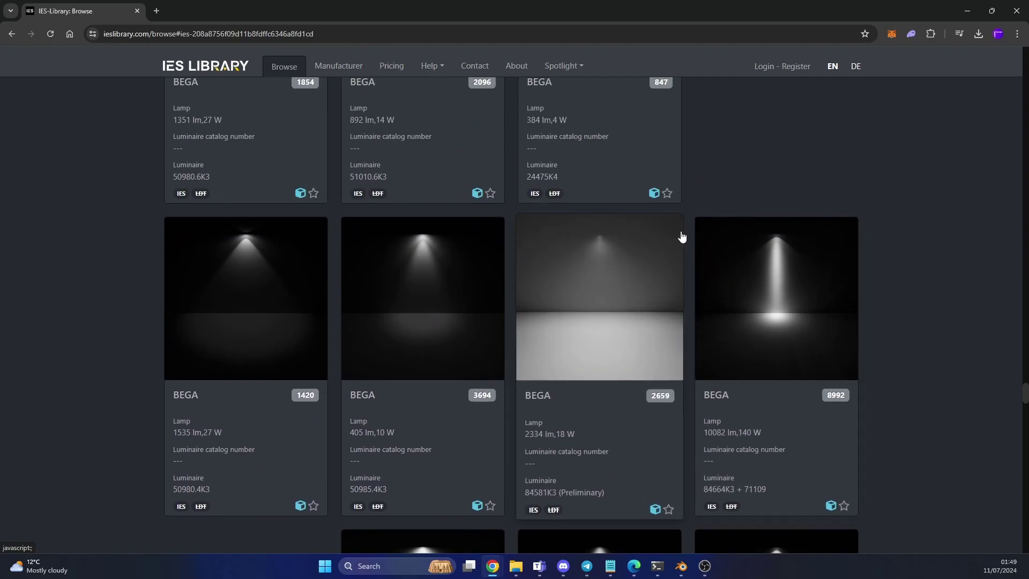
Step: Back in Blender, select the Octane Area Light and frame its RGB image, Texture emission and Diffuse nodes
click(972, 11)
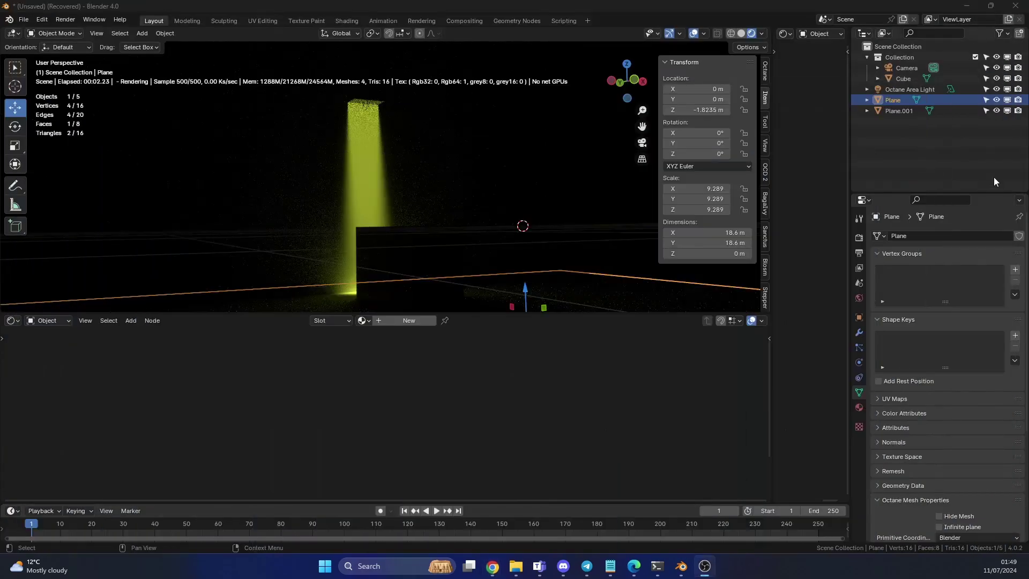
click(370, 110)
key(ctrl+space)
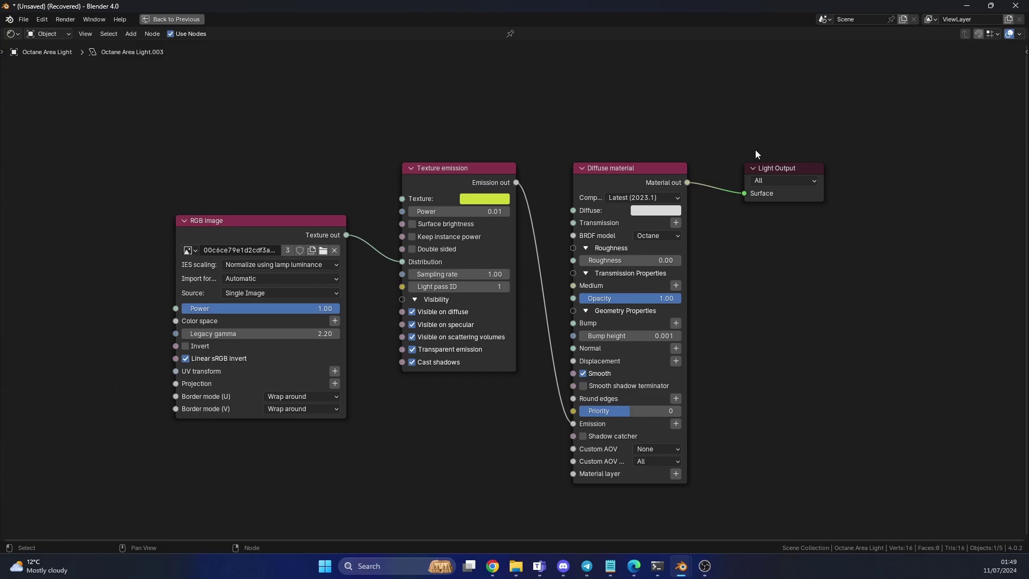
key(ctrl+space)
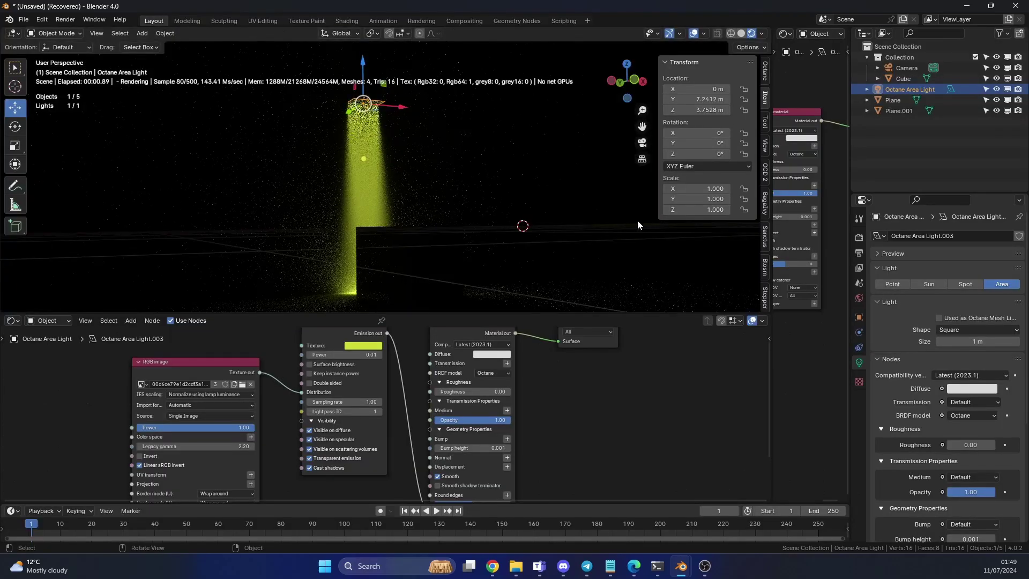
middle_drag(408, 385, 468, 423)
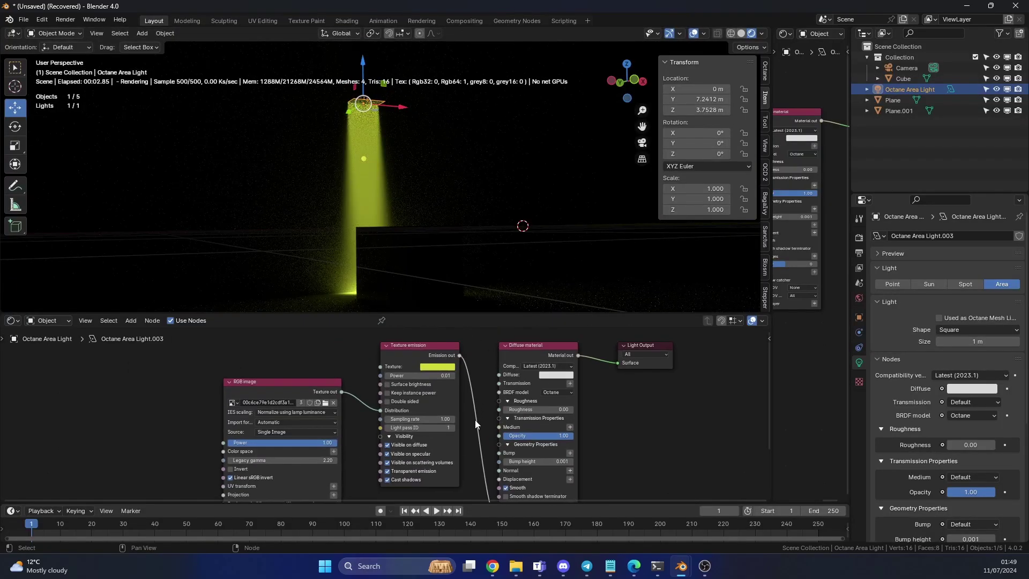
scroll(349, 425, up, 2)
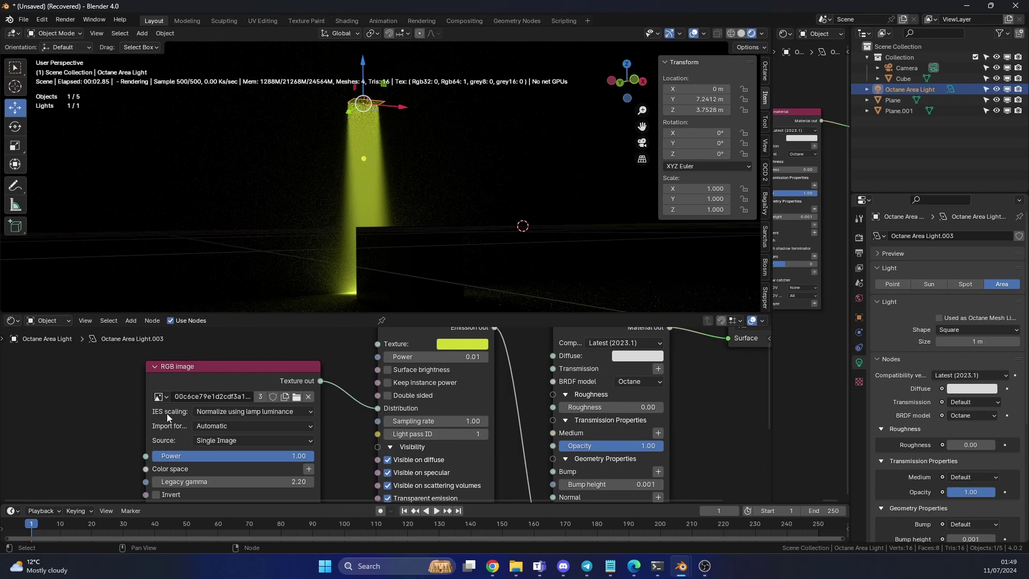
Step: Try IES scaling 'Normalize maximum value to 1.0' with an emission Power of 1000
click(212, 412)
click(226, 424)
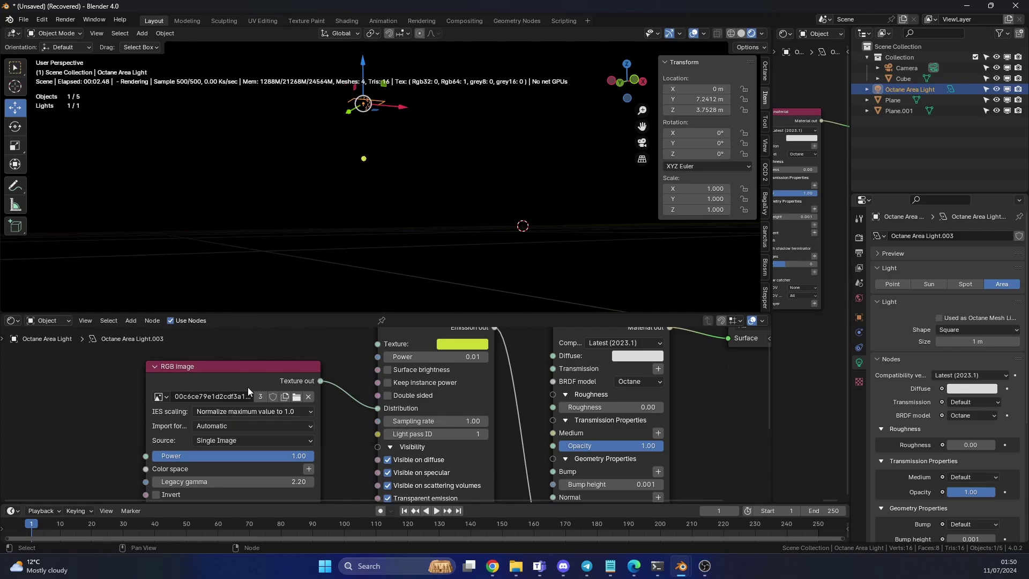
drag(424, 356, 426, 354)
click(426, 354)
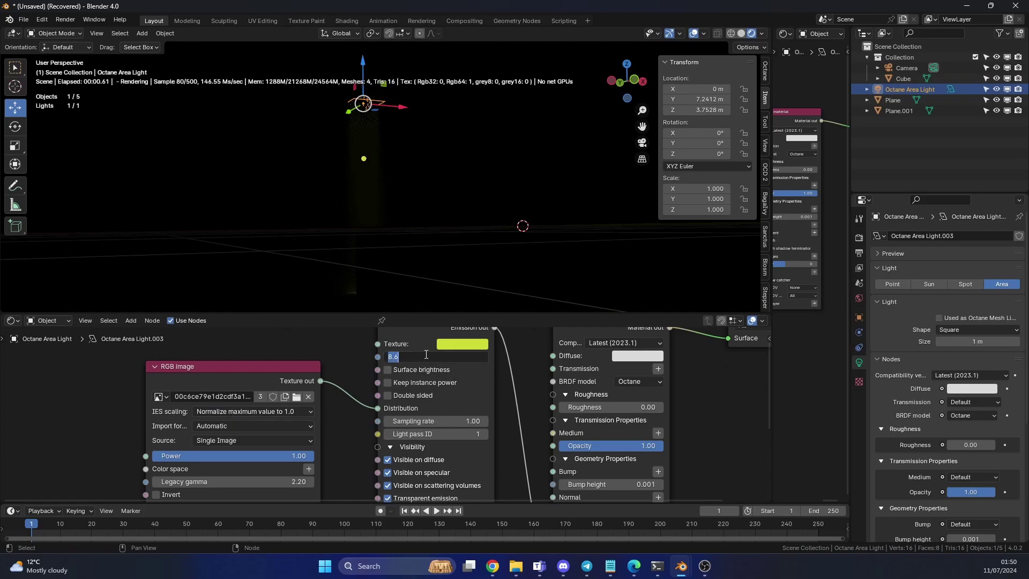
text(1000)
key(Return)
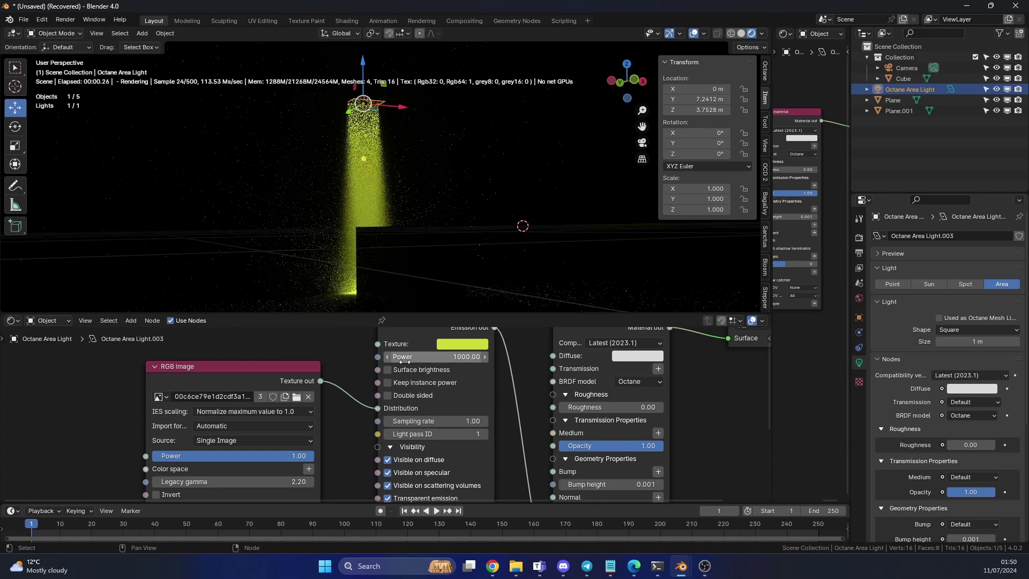
Step: Switch IES scaling to 'Normalize using lamp luminance' and settle emission Power at 0.08
click(256, 413)
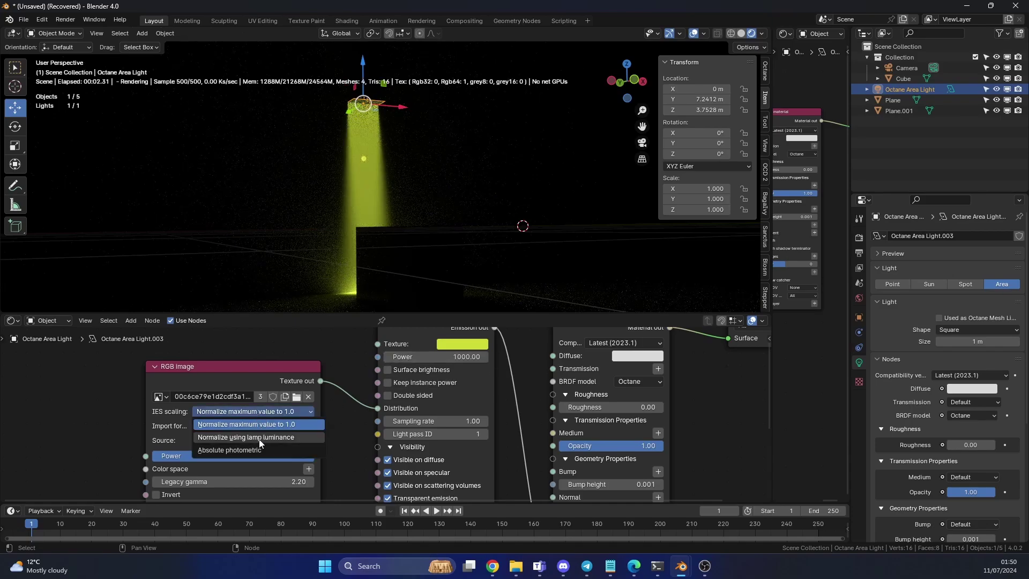
click(259, 437)
click(443, 357)
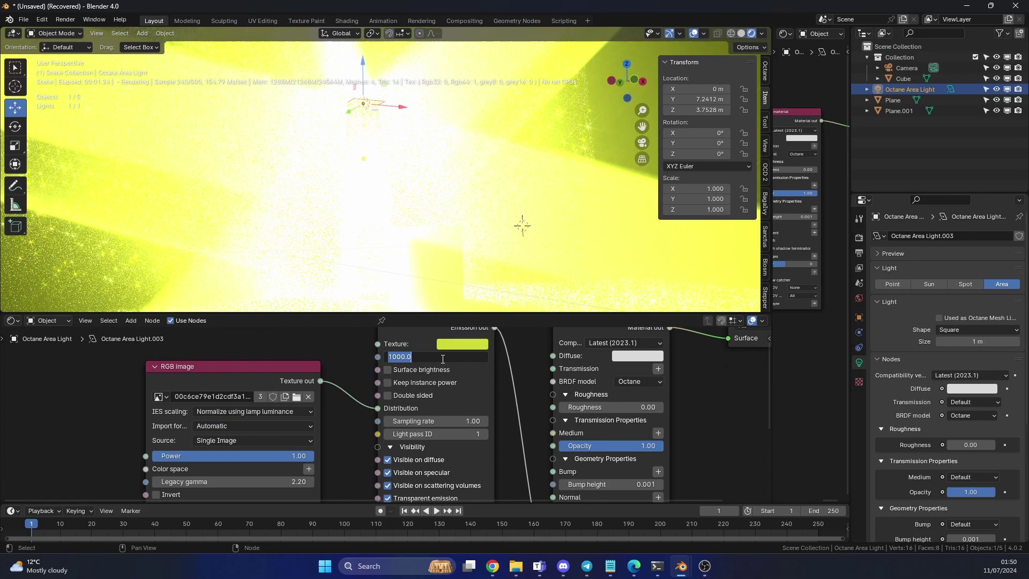
text(0.2)
key(Return)
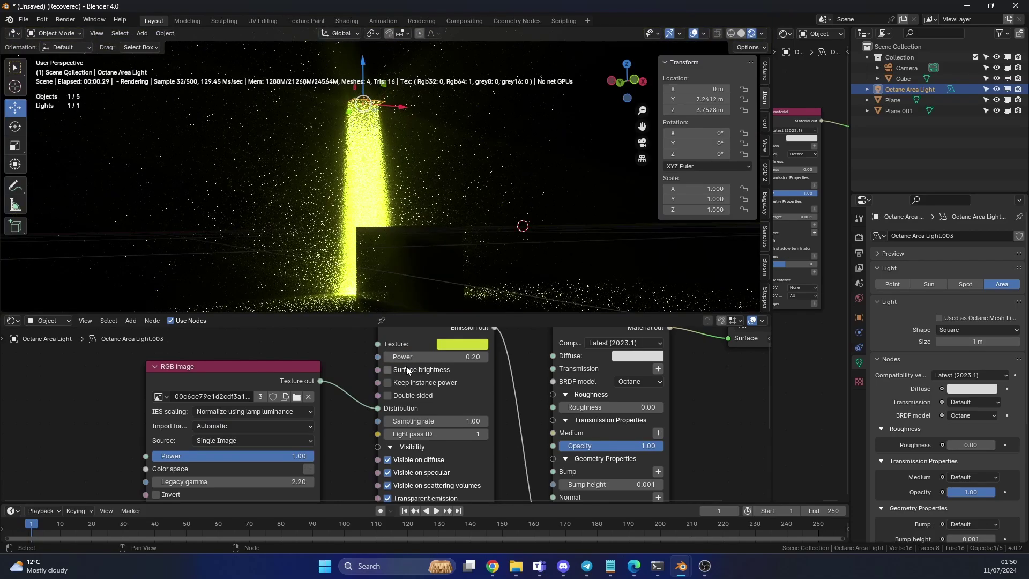
drag(429, 357, 414, 357)
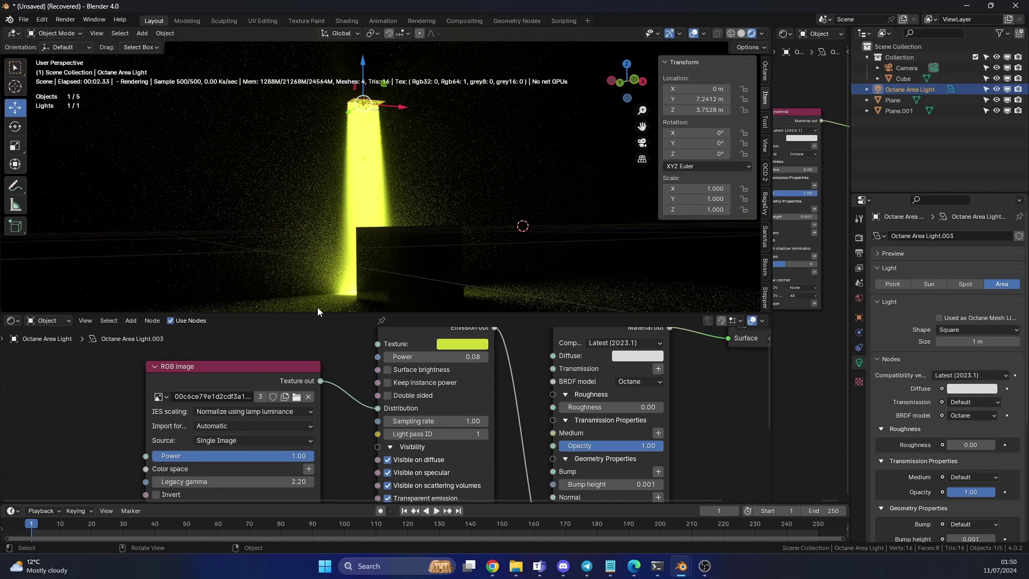
Step: Lower the RGB image node's Power below 1.00 and enlarge the node editor to show its settings
drag(292, 457, 172, 458)
scroll(268, 423, down, 1)
middle_drag(408, 268, 430, 255)
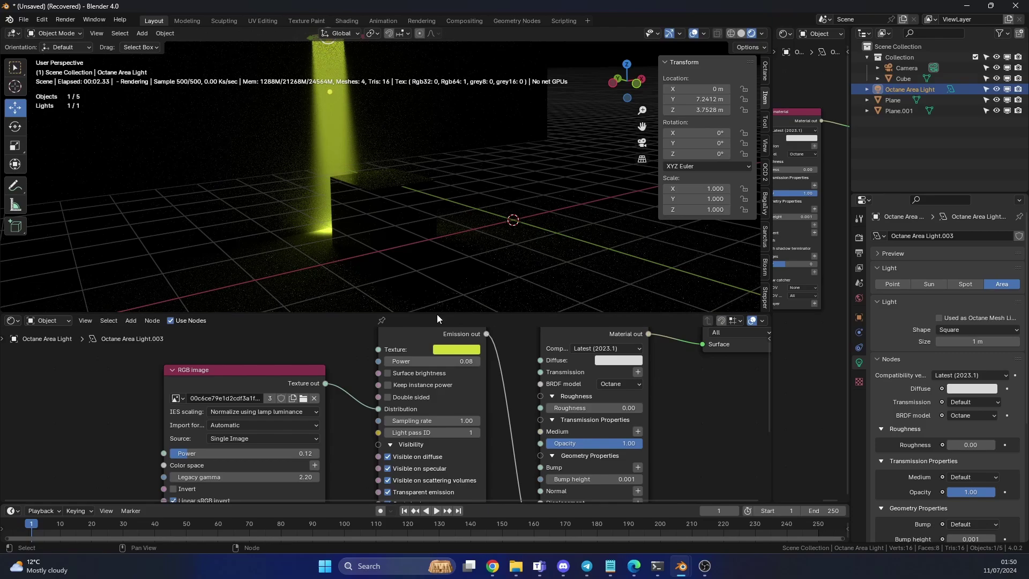
drag(437, 314, 428, 241)
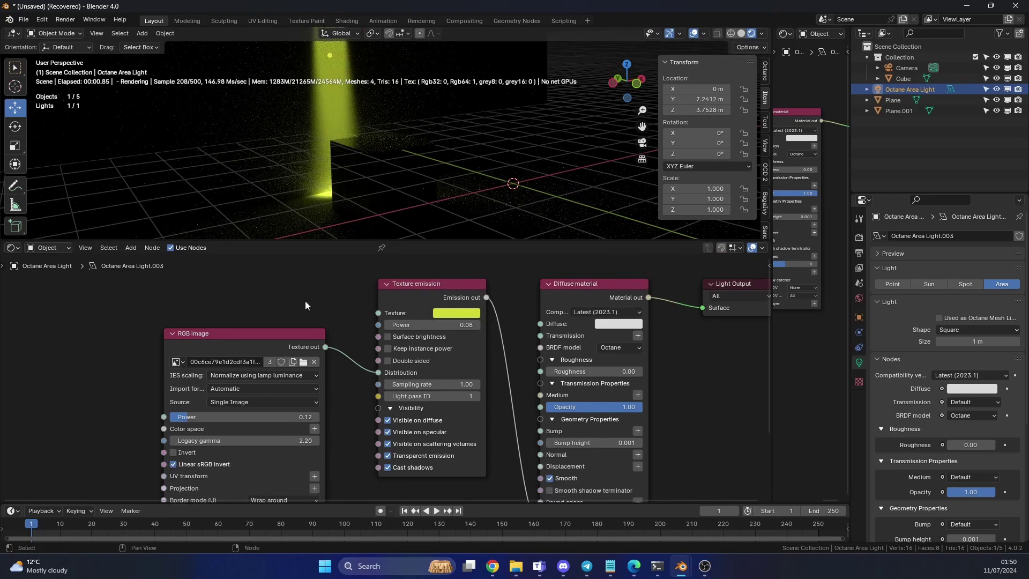
middle_drag(316, 310, 429, 500)
middle_drag(407, 173, 401, 130)
Step: Move the area light along X to -0.37 m, undoing a trial tilt so the beam points down
key(g)
key(x)
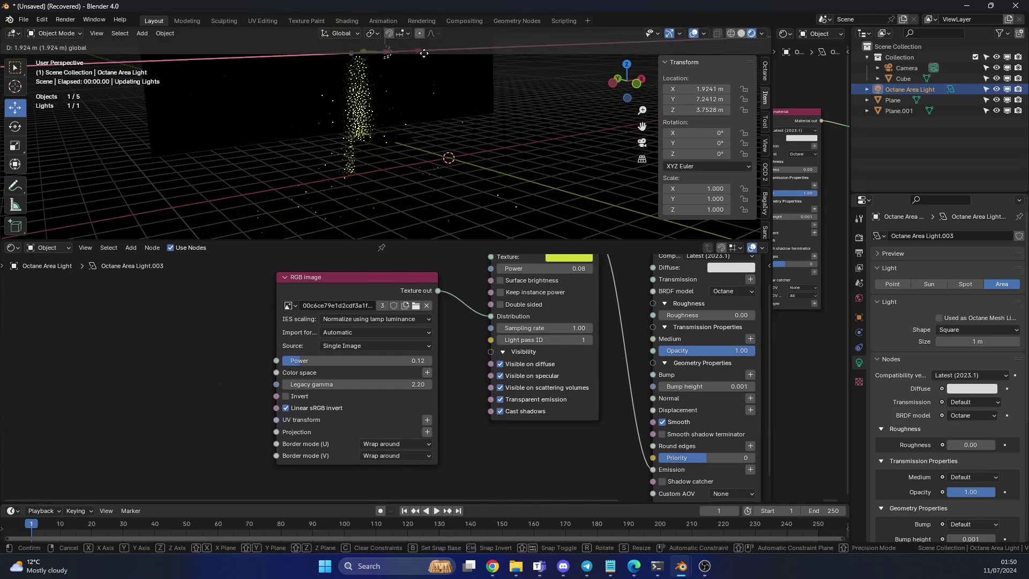
click(348, 54)
key(shift+space)
key(r)
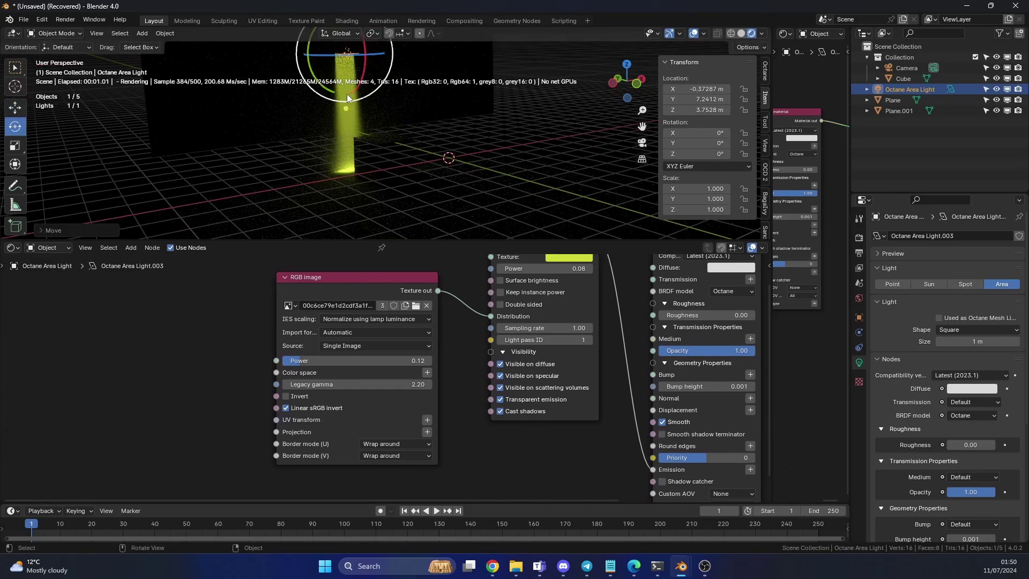
drag(346, 94, 355, 227)
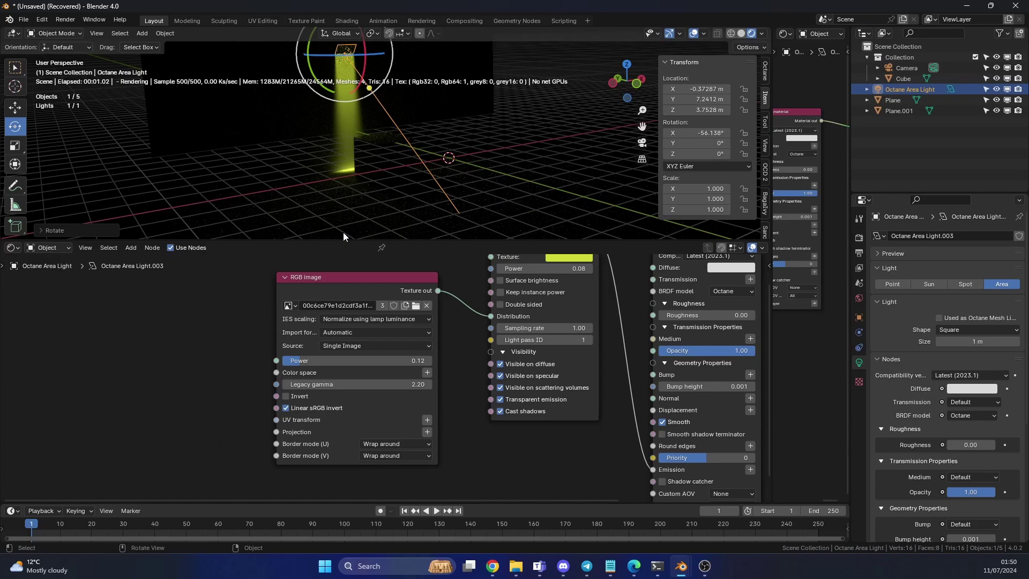
key(ctrl+z)
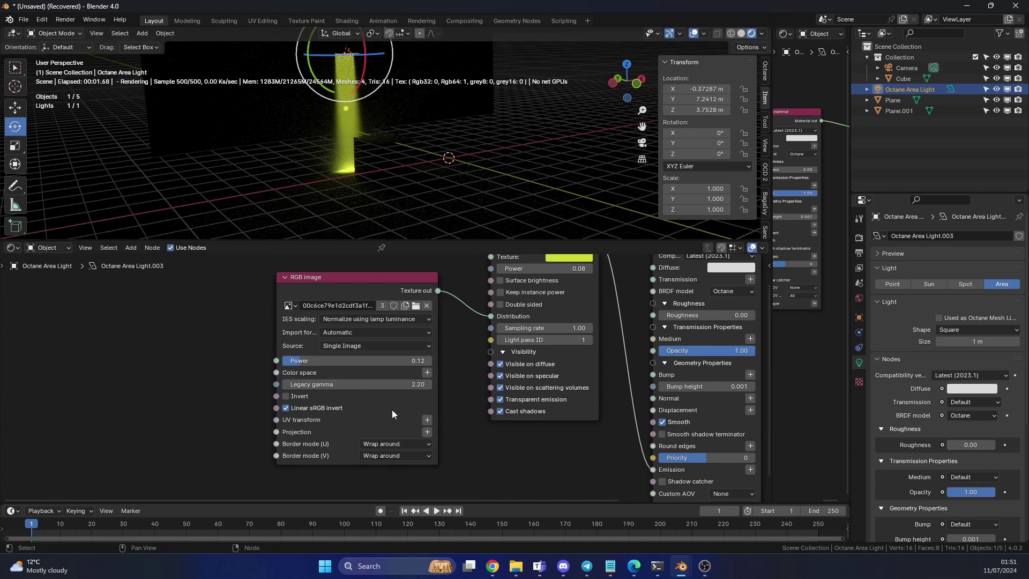
Step: Add a 3D transformation node from the UV transform input, move it left and unlink it
click(427, 420)
middle_drag(228, 378, 248, 321)
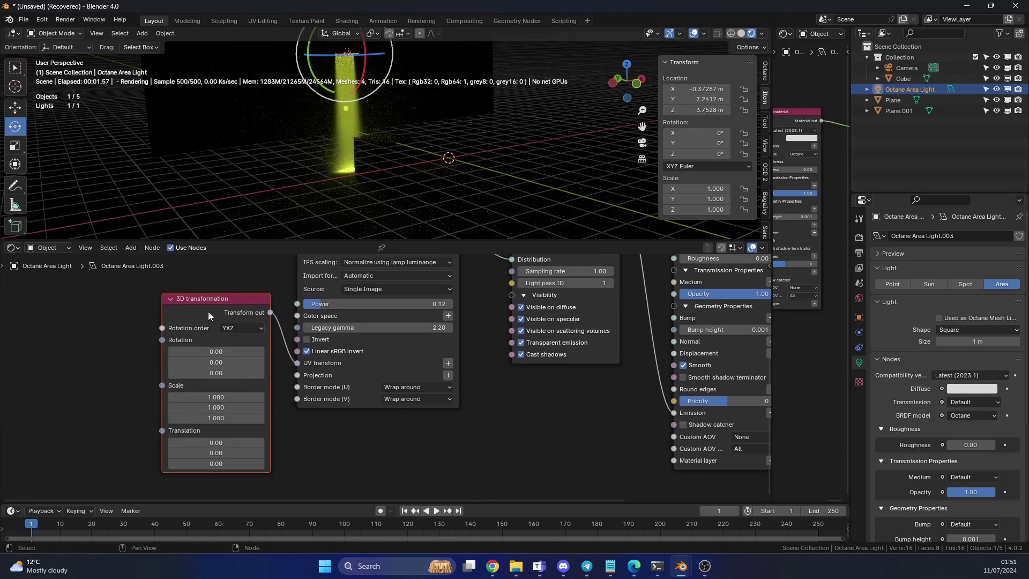
drag(207, 311, 138, 309)
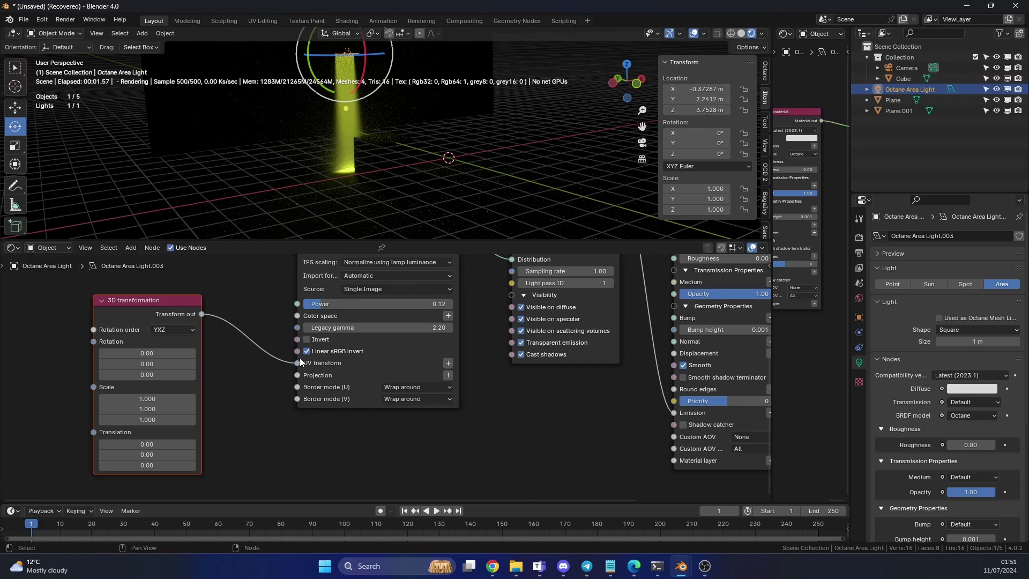
drag(297, 363, 279, 372)
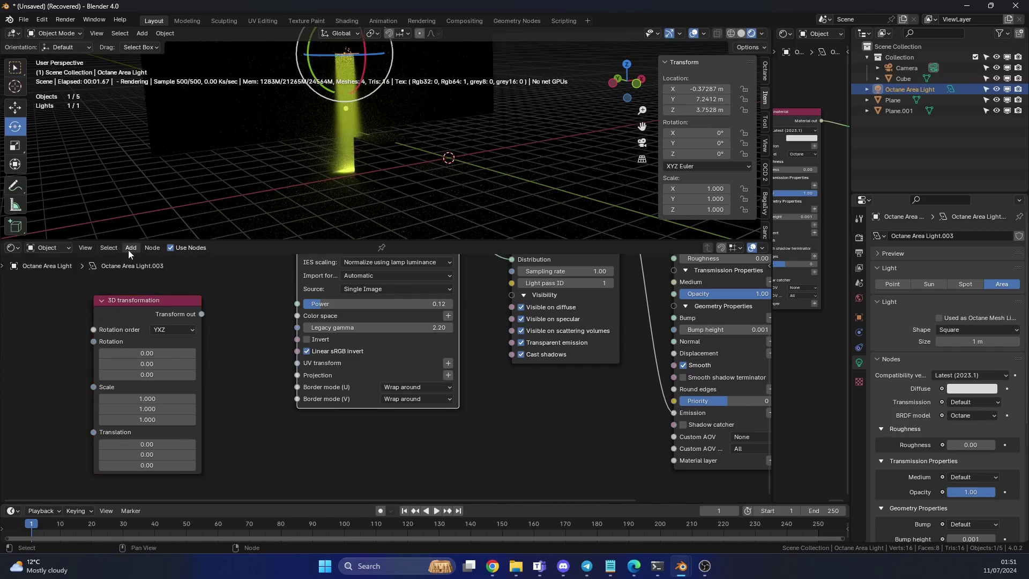
Step: Add an XYZ to UVW Projection node and connect it to the image's Projection input
click(222, 303)
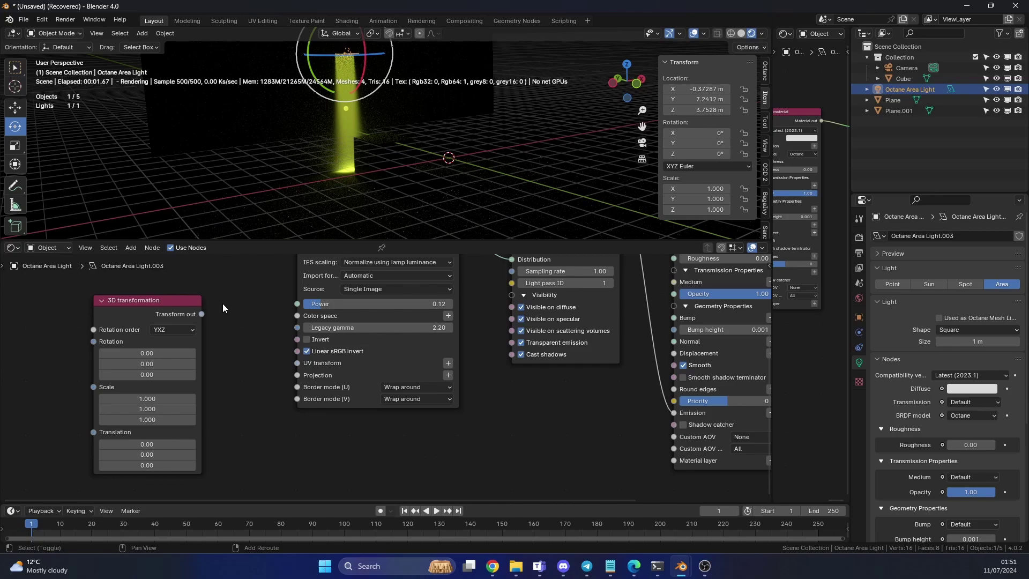
key(shift+a)
click(223, 303)
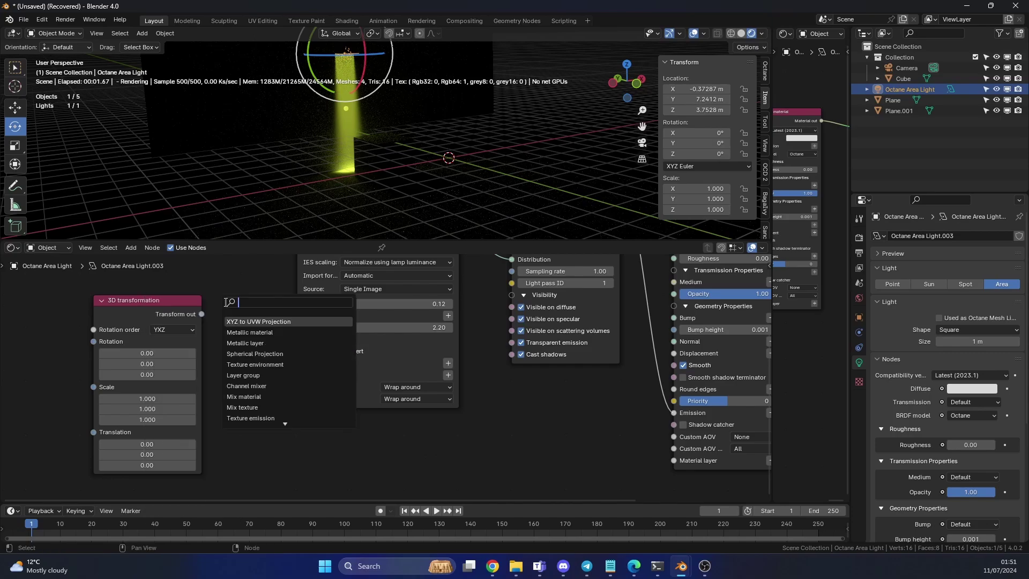
click(277, 322)
click(261, 456)
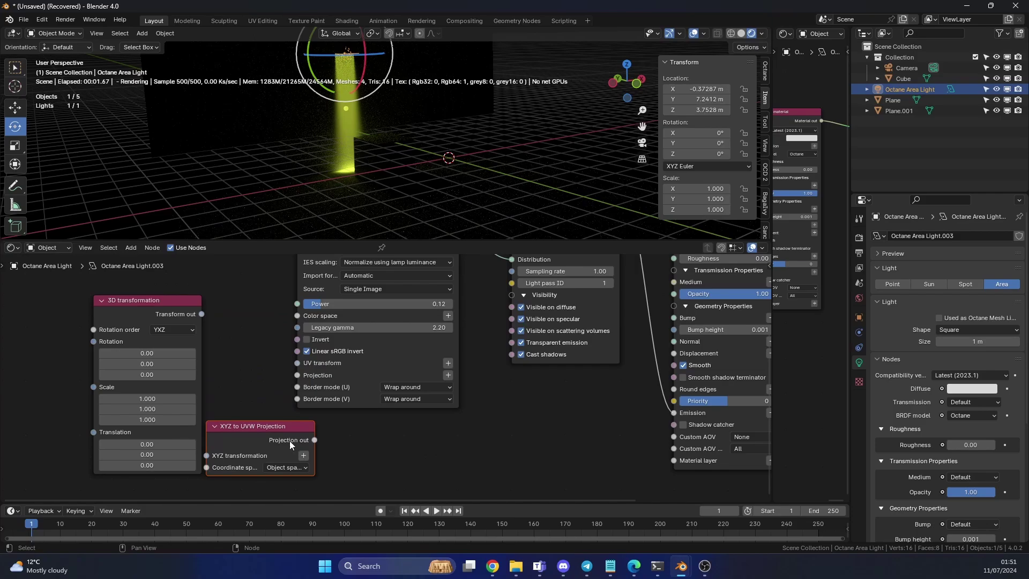
drag(316, 439, 297, 375)
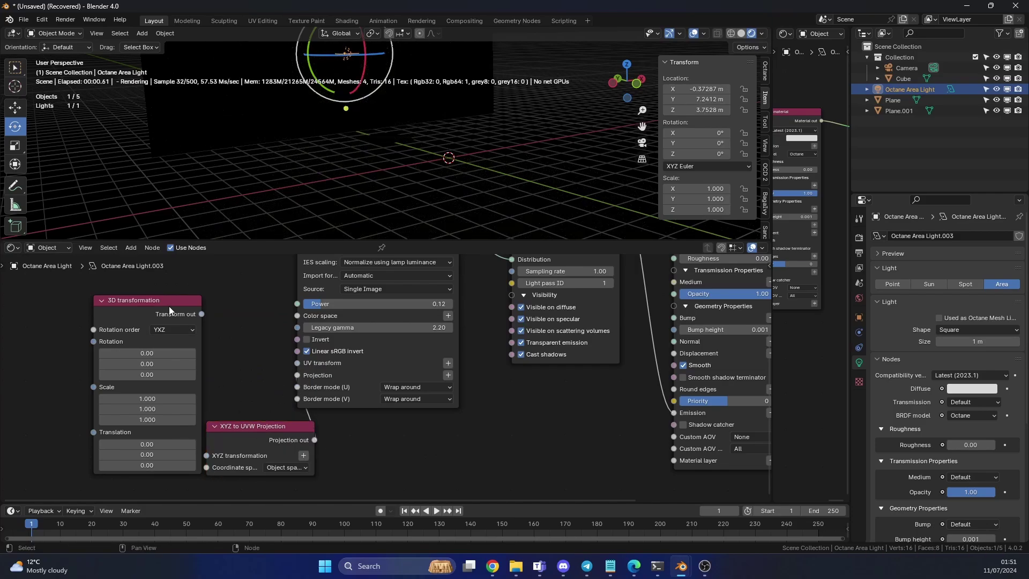
Step: Link the 3D transformation into the projection node and set the image Power to 1.00
drag(198, 319, 202, 452)
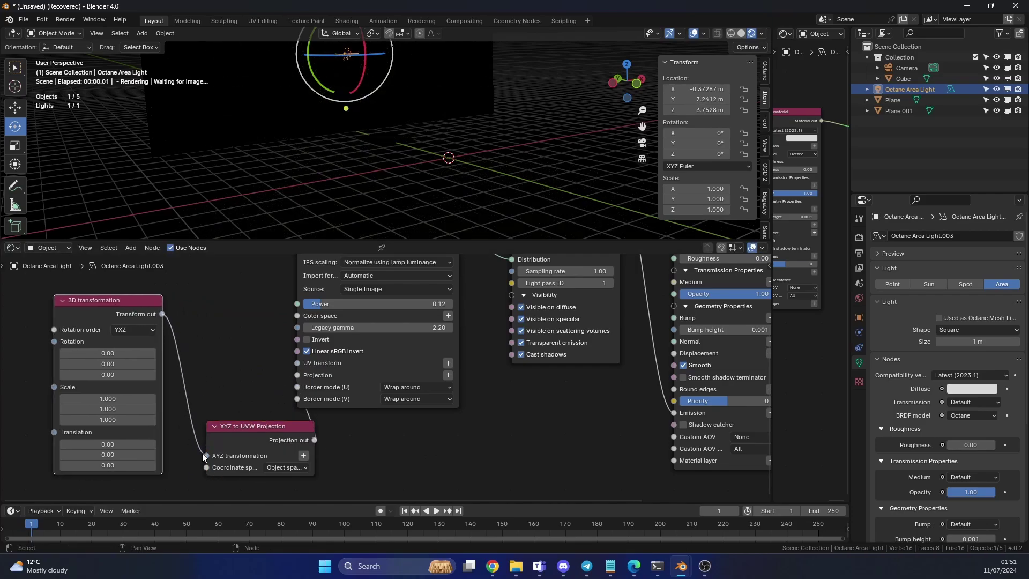
scroll(347, 165, down, 3)
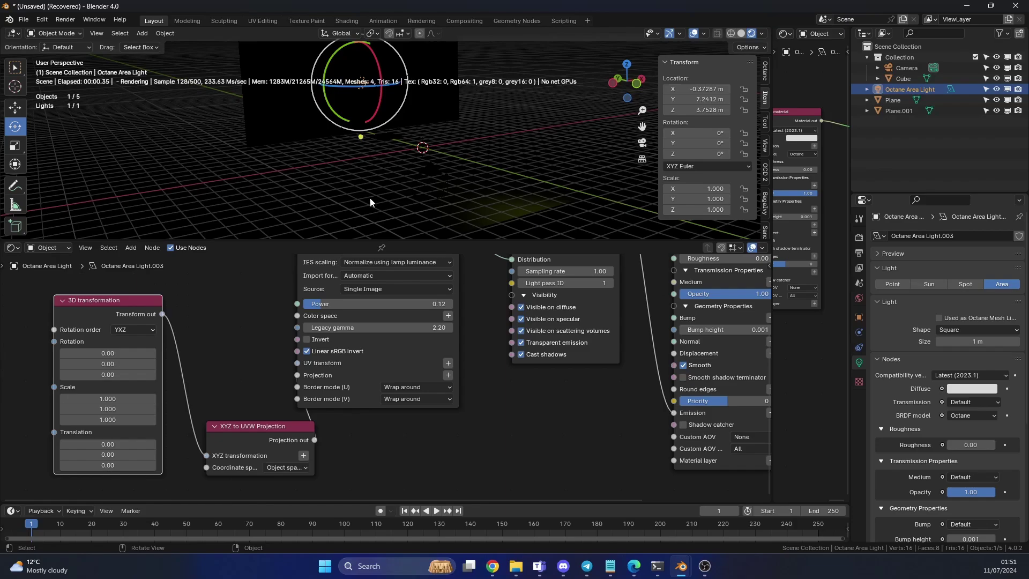
click(355, 303)
text(1)
key(Return)
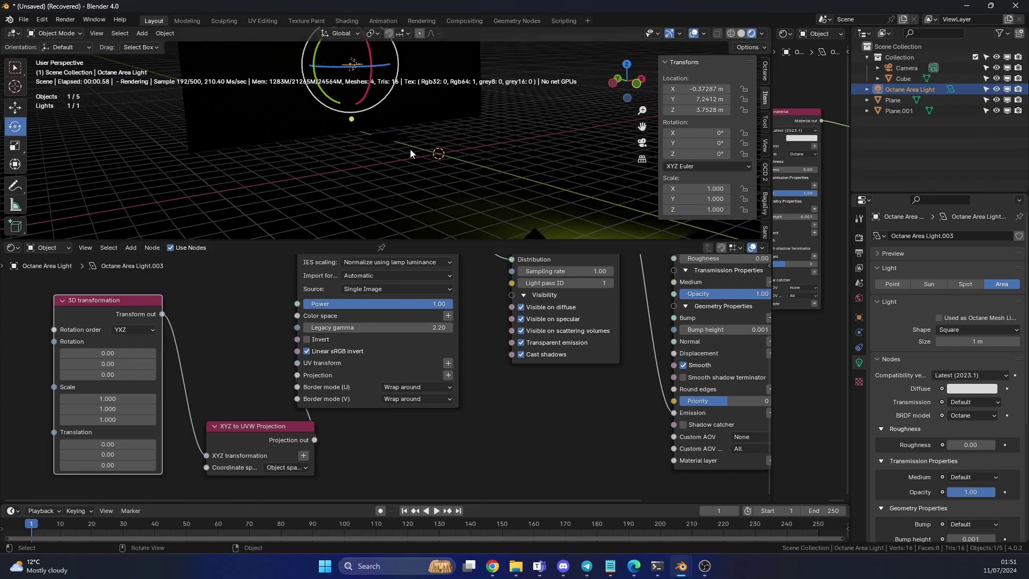
Step: Tilt the light 36.9° on X and set the IES rotation to -3.2/5.6 with scale 0.75
middle_drag(408, 146, 483, 140)
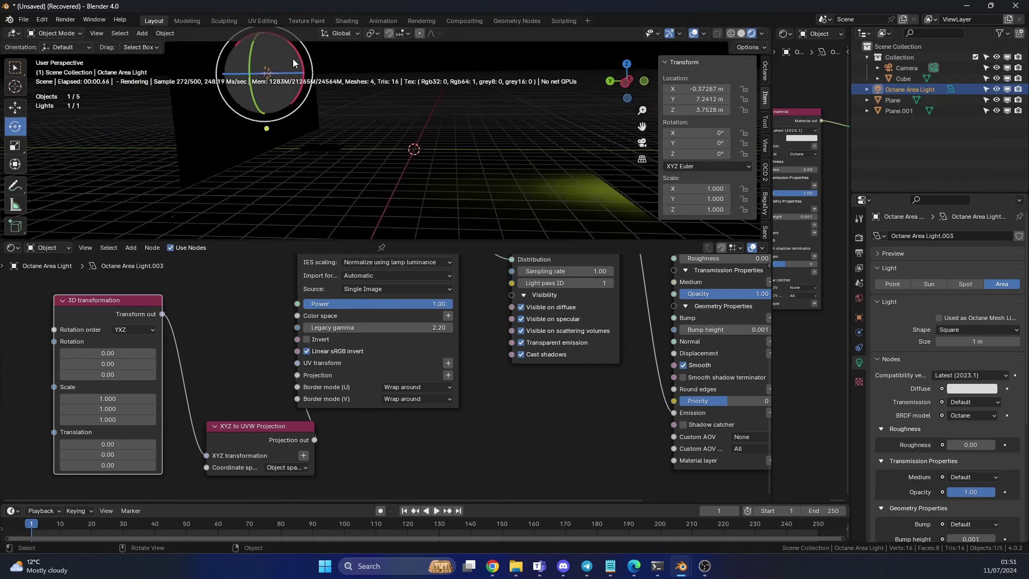
drag(301, 64, 266, 71)
drag(107, 353, 140, 364)
drag(108, 398, 77, 399)
middle_drag(349, 214, 277, 210)
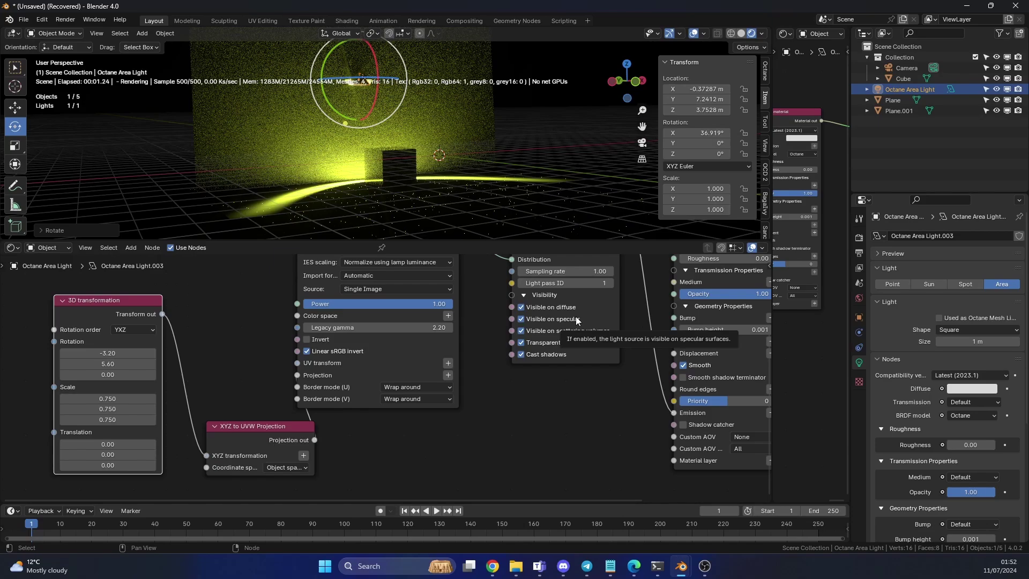
Step: Zoom out and align the 3D transformation and XYZ to UVW Projection nodes left of the RGB image node
scroll(519, 404, down, 1)
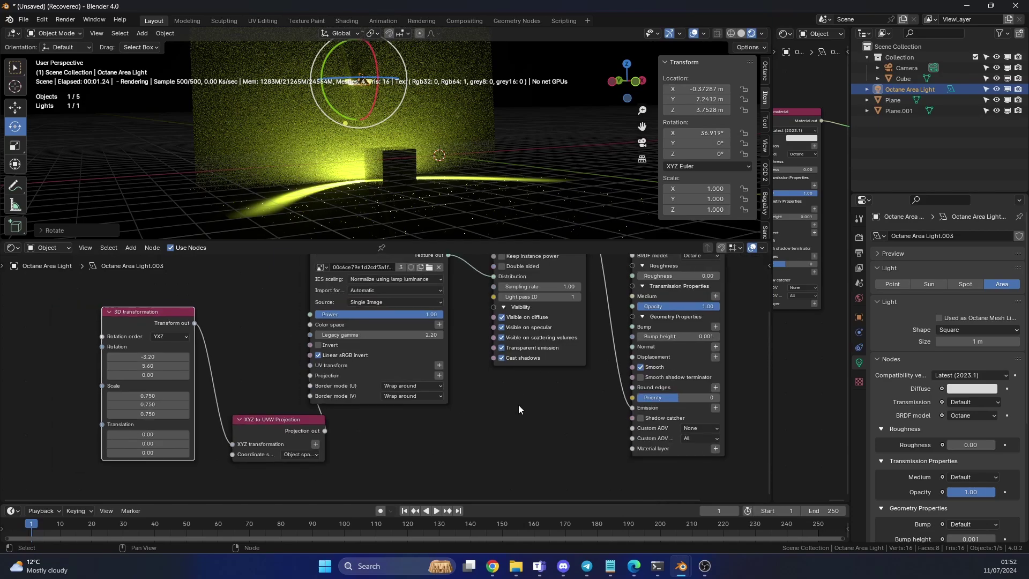
middle_drag(519, 404, 556, 443)
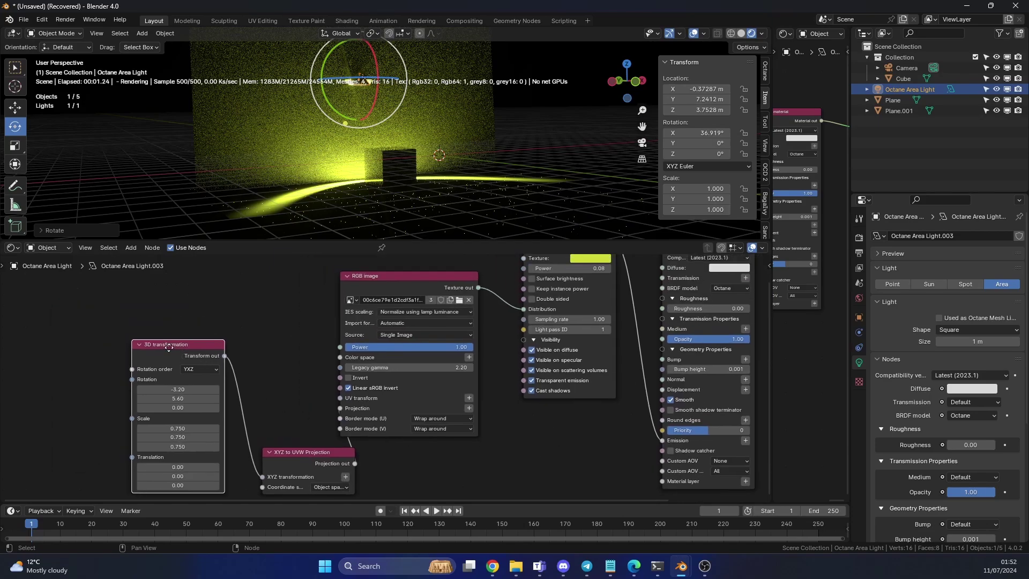
drag(168, 347, 117, 321)
drag(292, 453, 268, 364)
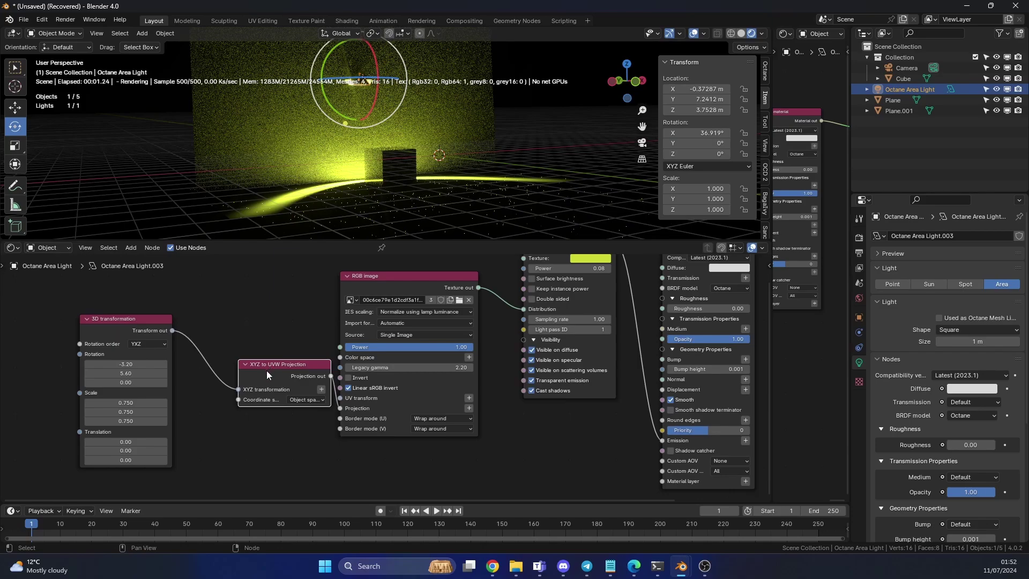
middle_drag(621, 378, 590, 385)
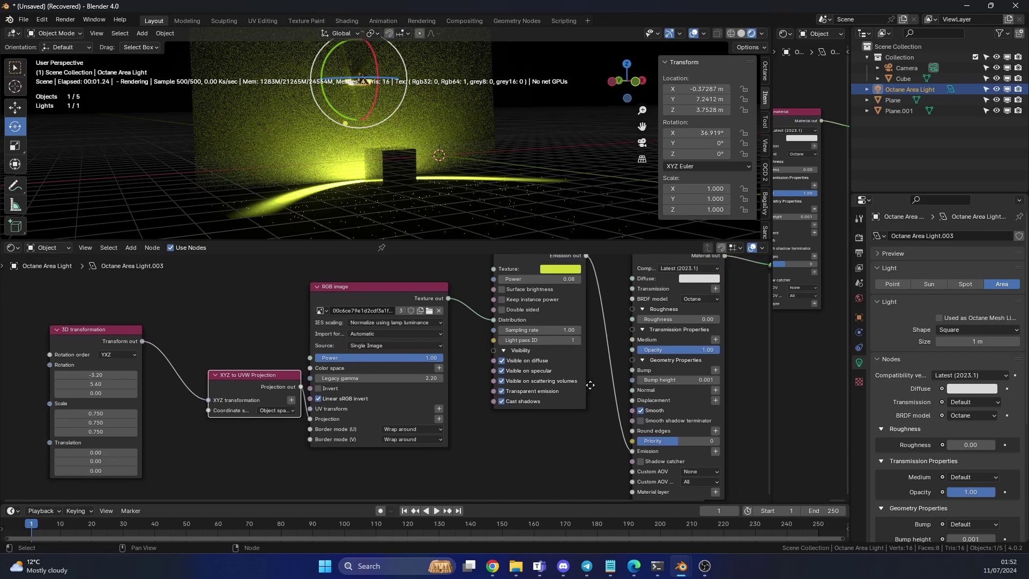